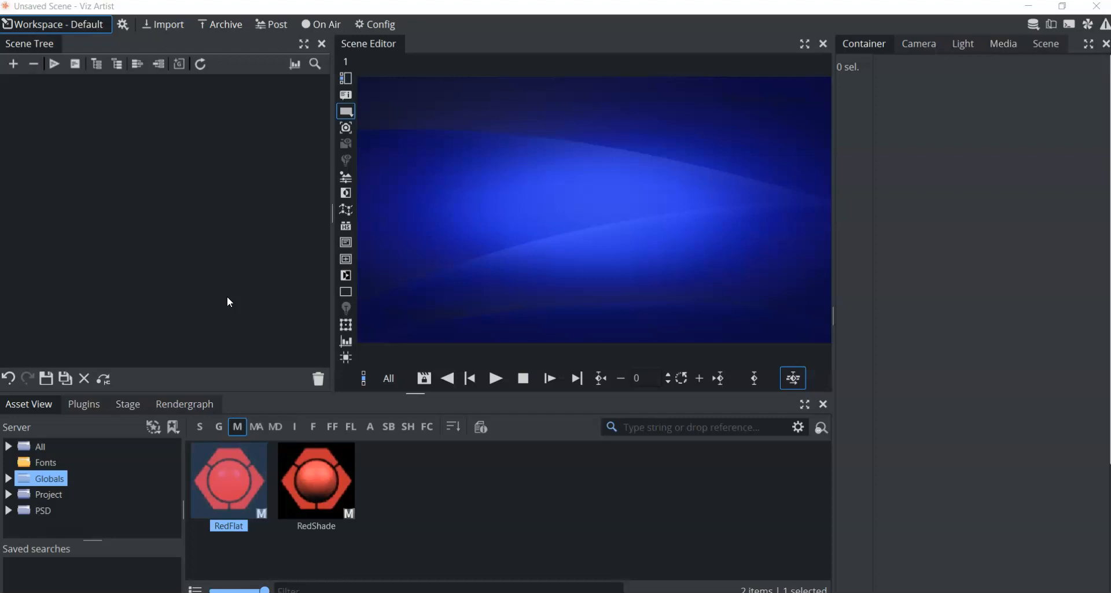
- Undock the Plugins panel as a floating window and dock it back beside Asset View as the first tab
left_click(87, 406)
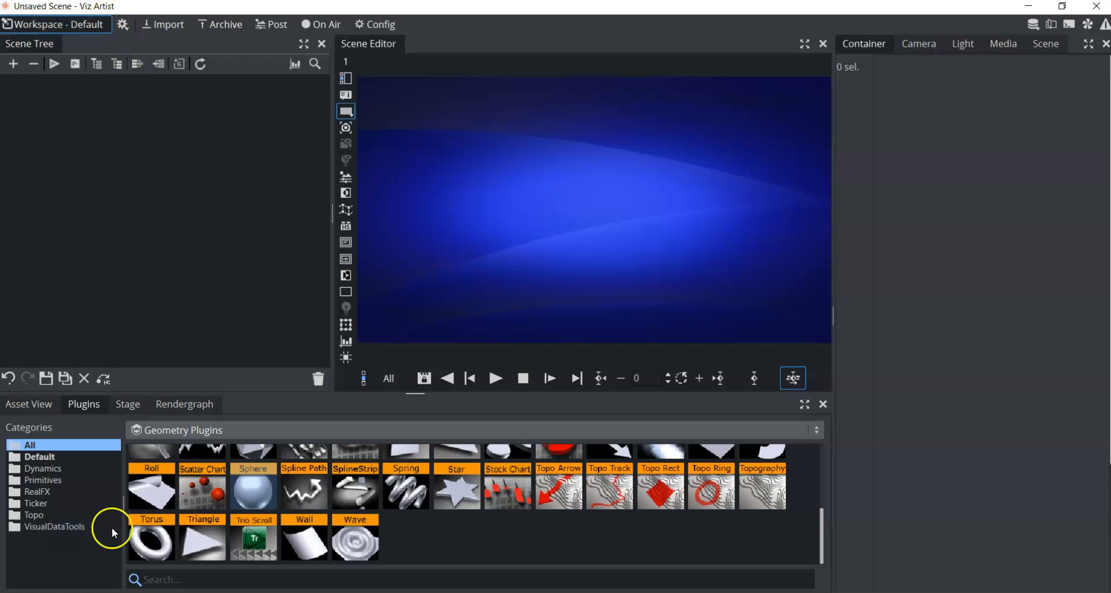
left_click_drag(87, 410, 109, 311)
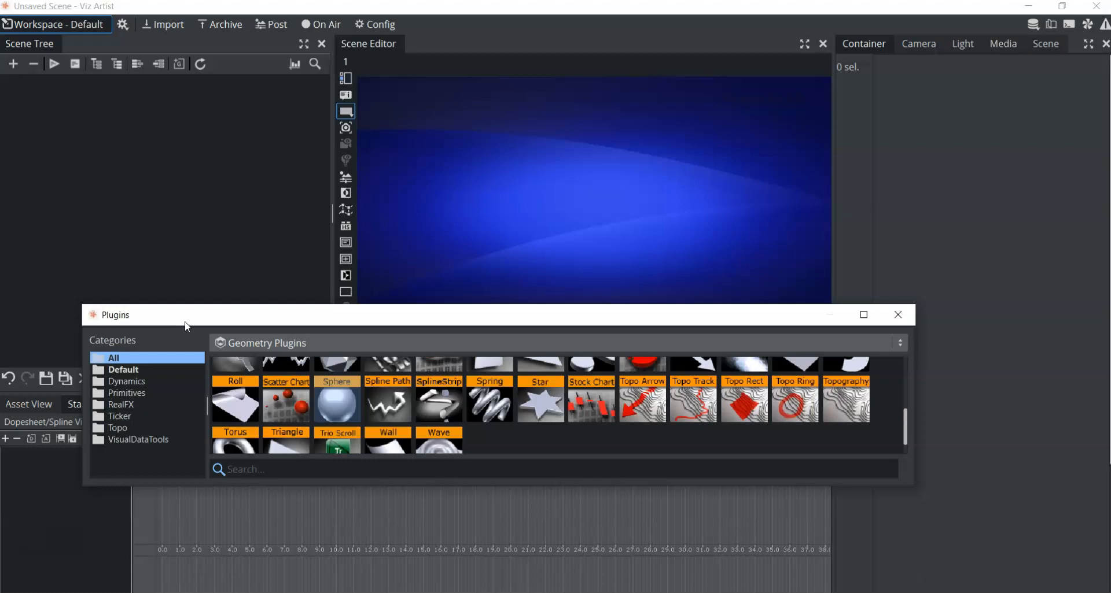
left_click_drag(184, 318, 210, 348)
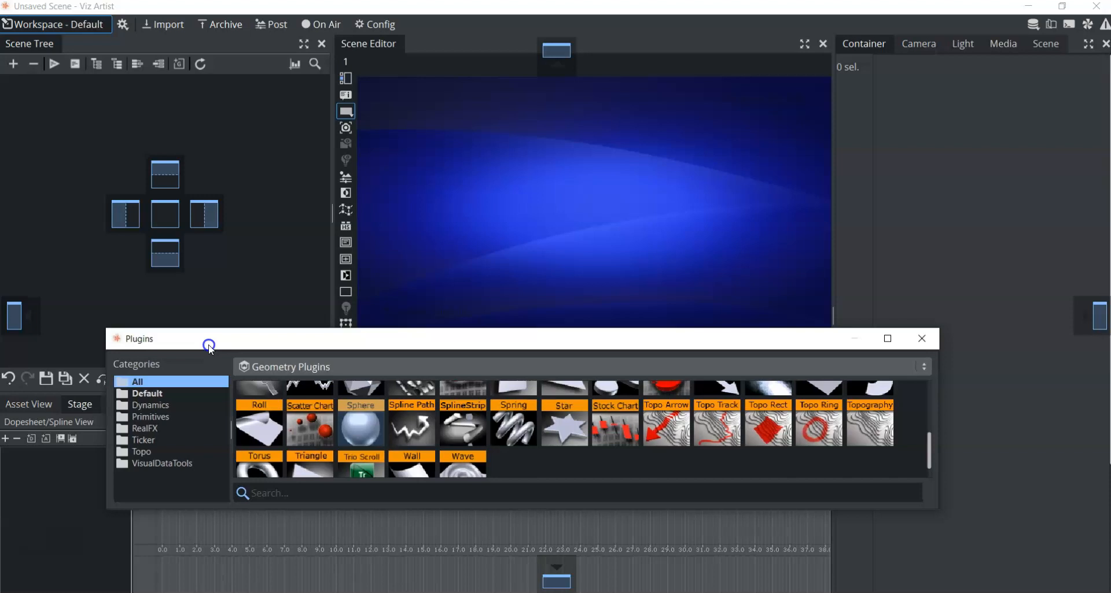
left_click_drag(209, 347, 181, 401)
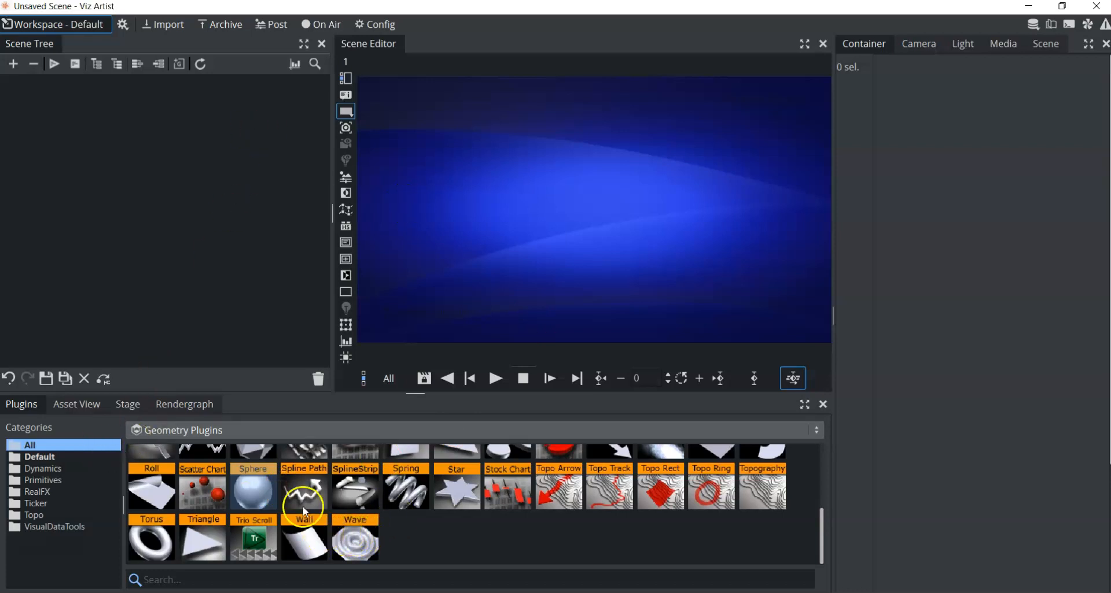
- Add a Torus and a Sphere geometry to the scene tree as separate containers
left_click_drag(152, 550, 149, 239)
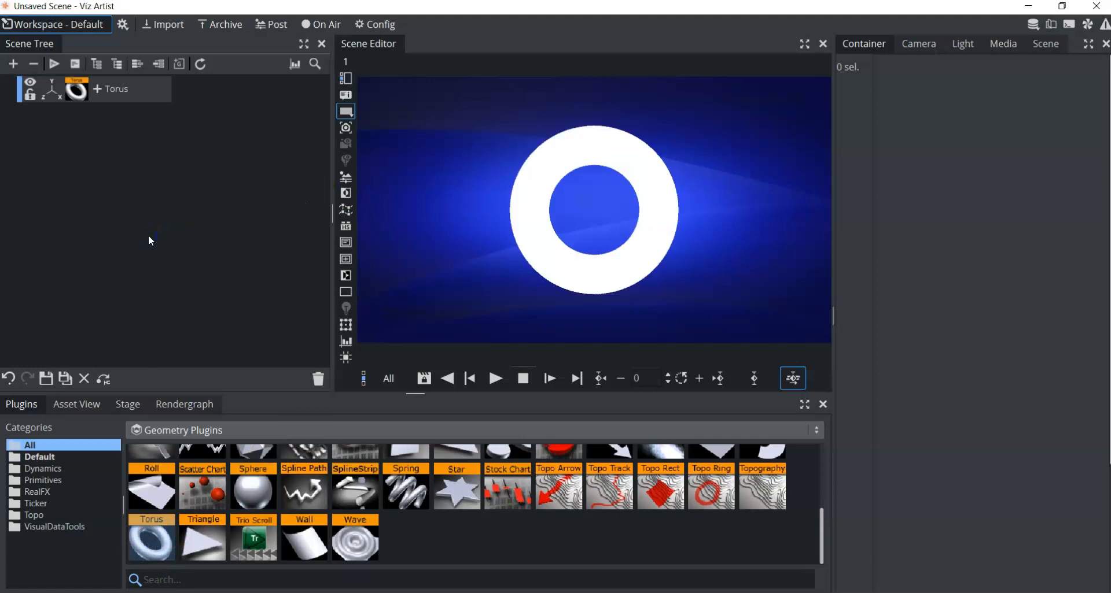
left_click_drag(253, 492, 101, 160)
left_click_drag(172, 92, 81, 219)
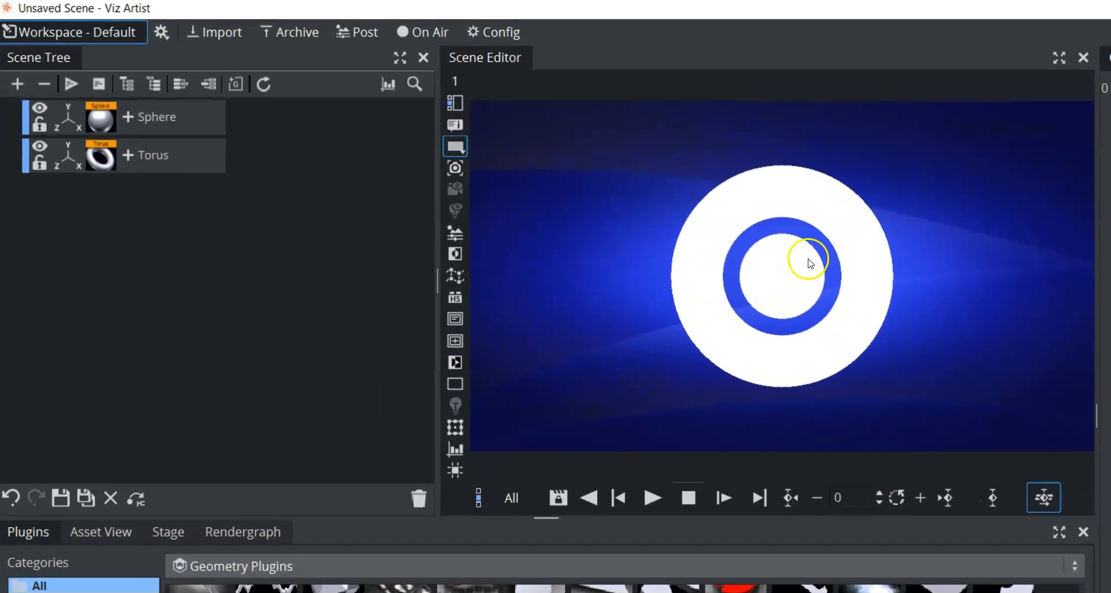
- Move the sphere to the upper-left area of the rendered scene and apply the RedFlat material to it
left_click_drag(809, 263, 531, 146)
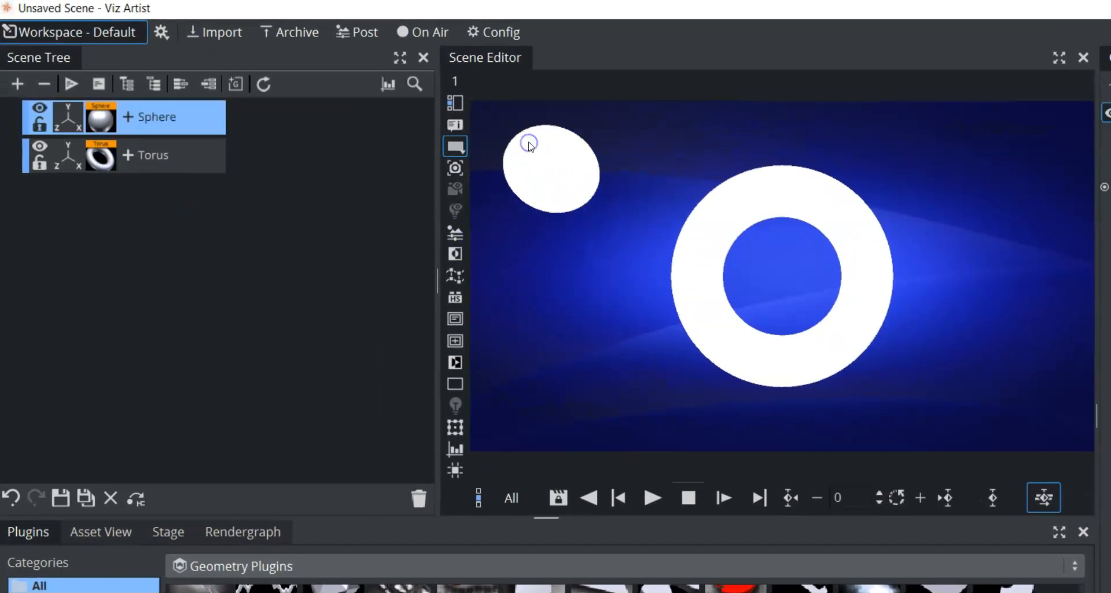
left_click(82, 532)
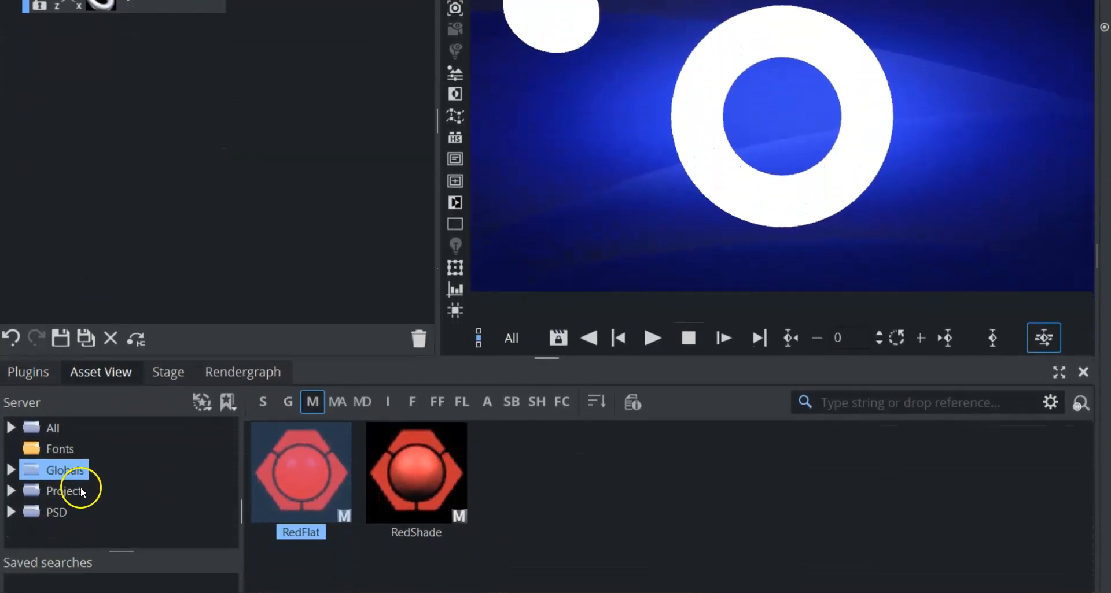
left_click_drag(284, 487, 164, 100)
- Delete the Torus and Sphere containers from the scene tree
left_click_drag(417, 579, 365, 398)
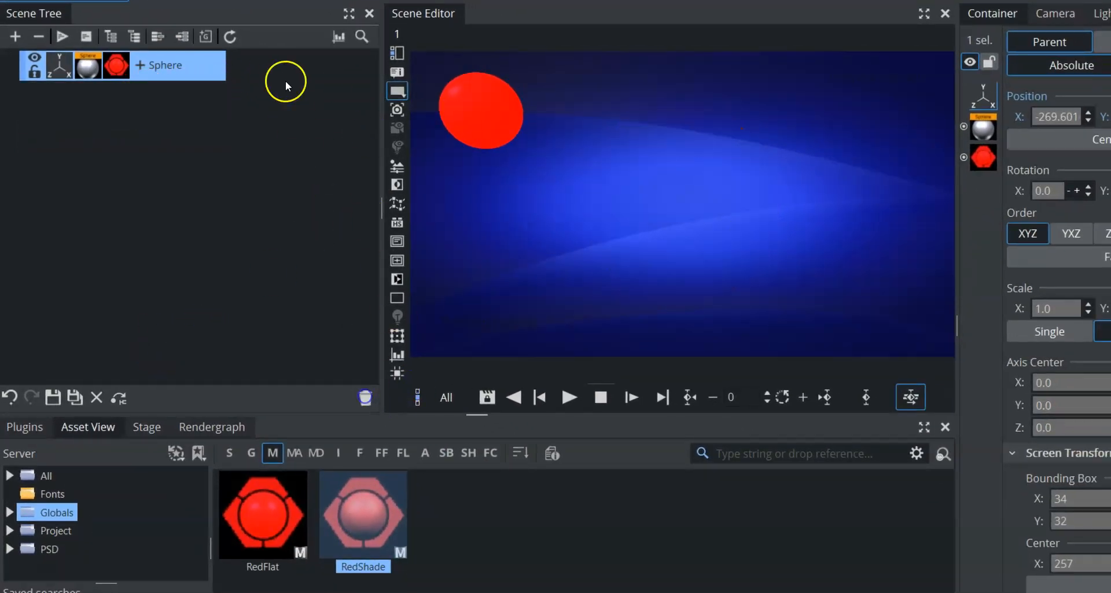
left_click_drag(191, 72, 365, 399)
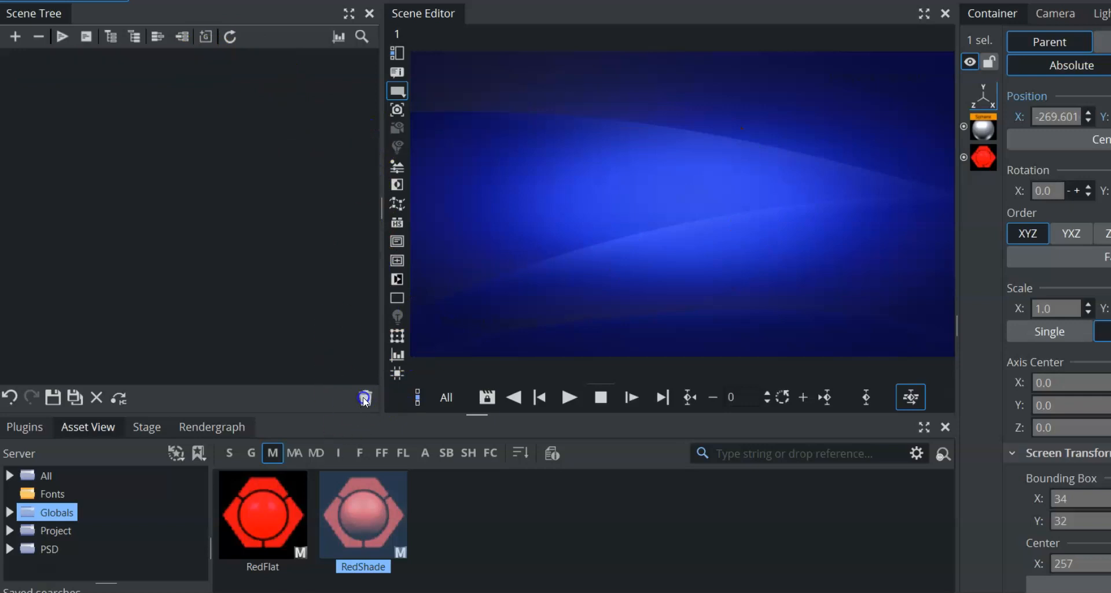
- Add a new Sphere geometry to the empty scene tree and apply the RedShade material to it
left_click(23, 427)
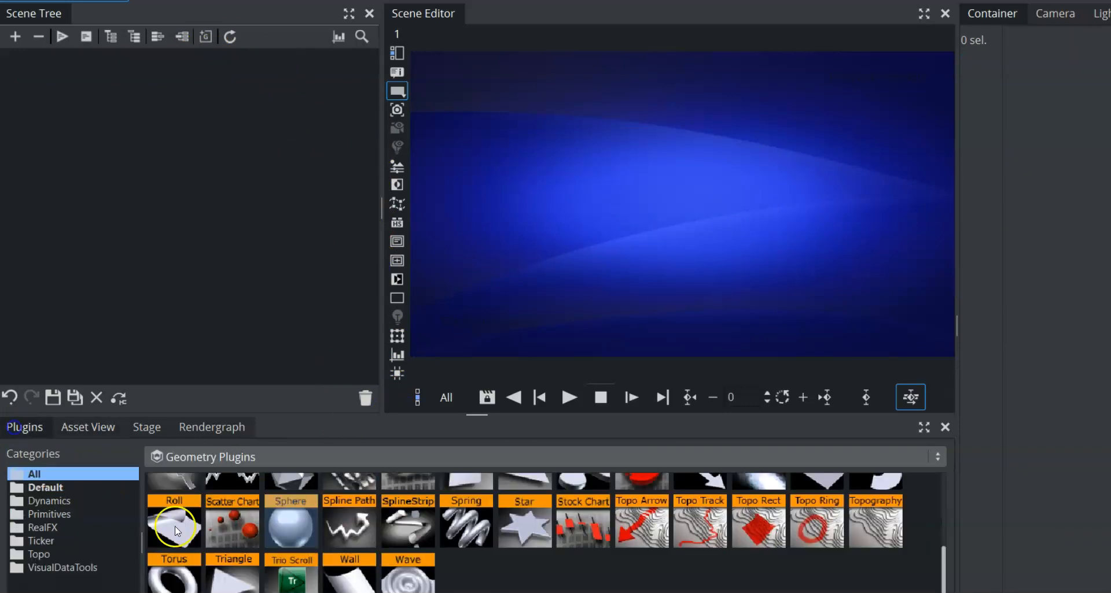
left_click_drag(292, 527, 109, 176)
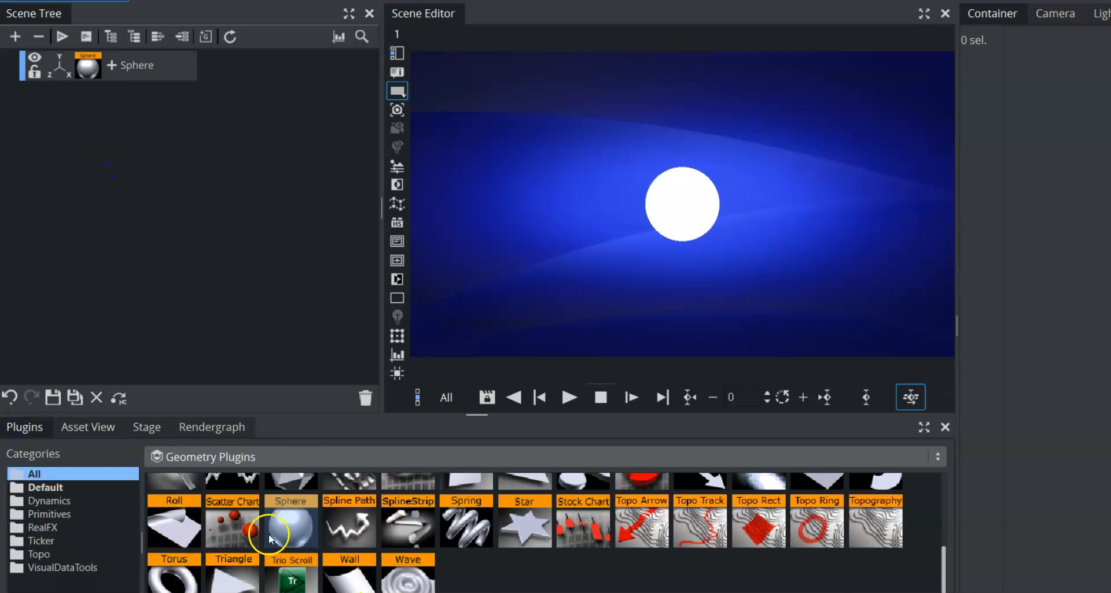
left_click(96, 428)
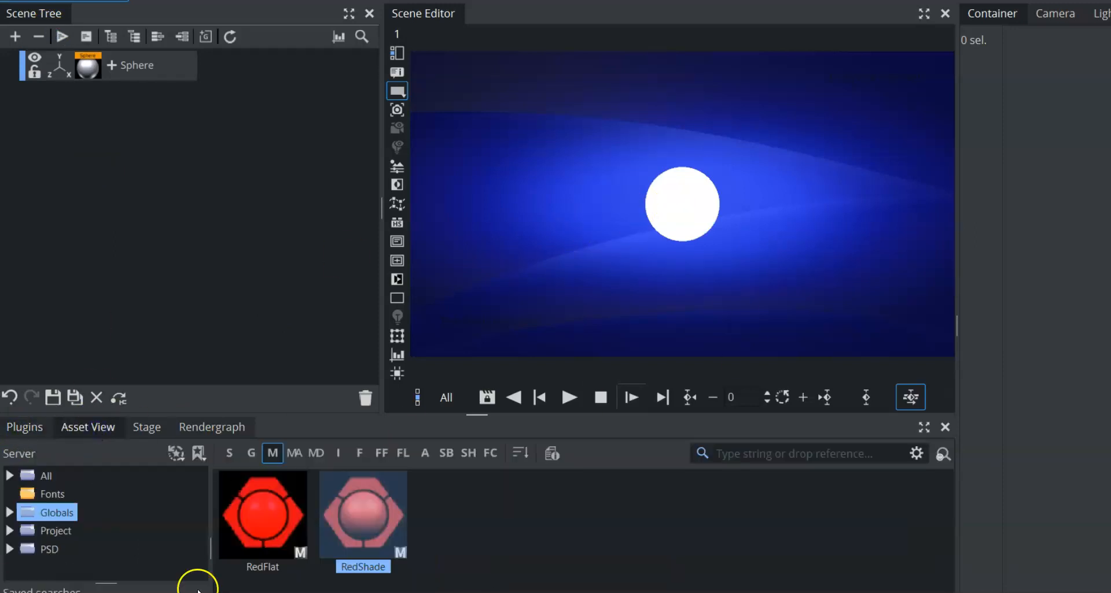
left_click_drag(355, 505, 64, 67)
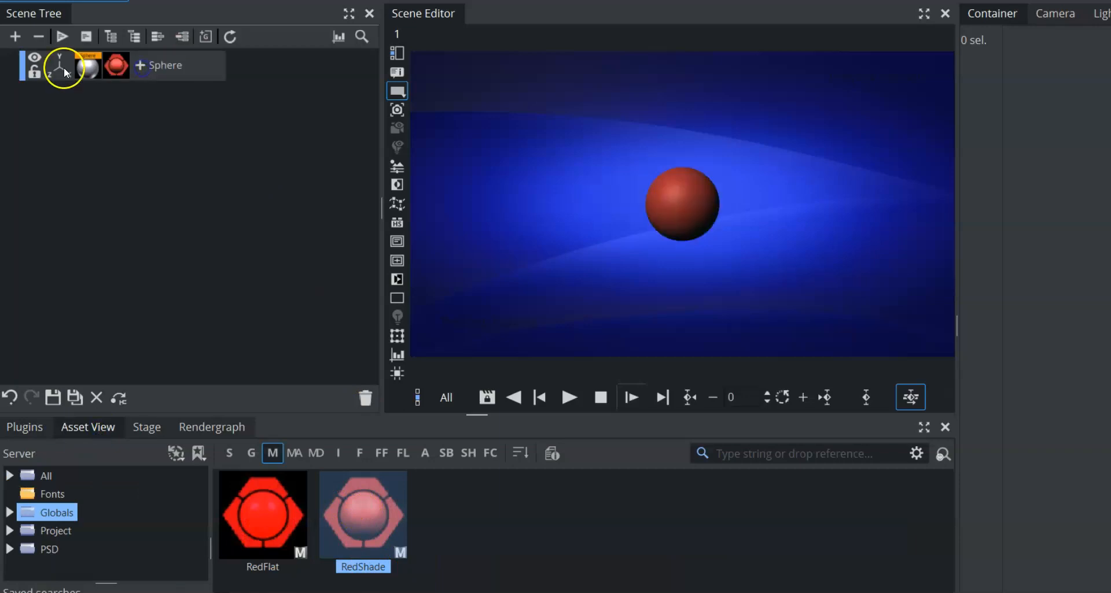
- Set the sphere's Y position to 27.0 and its locked scale to 3.33
left_click(63, 70)
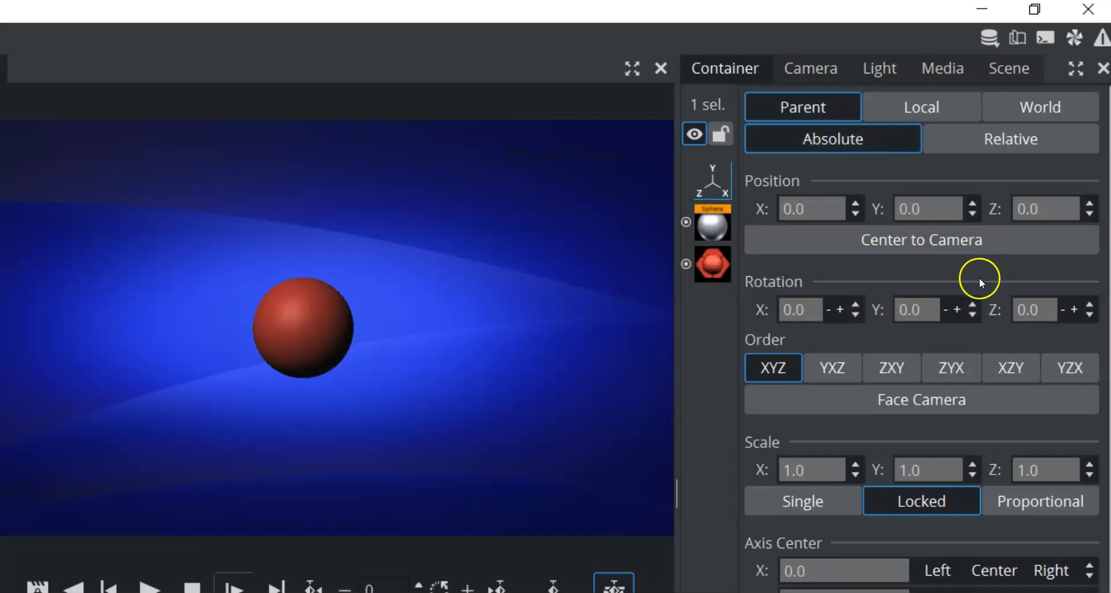
left_click(925, 209)
left_click_drag(949, 198, 969, 210)
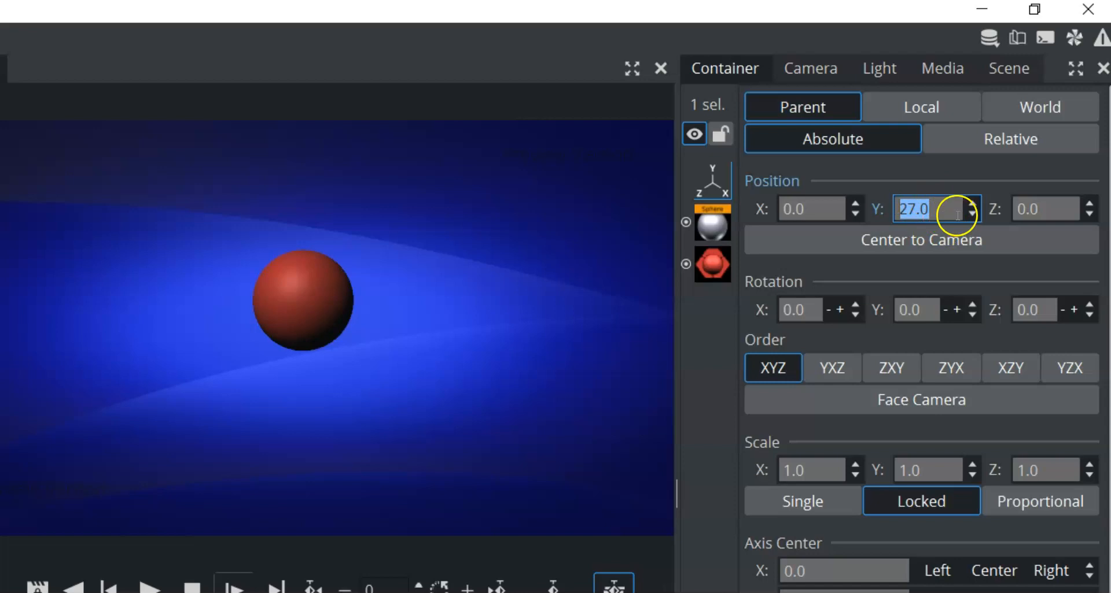
left_click_drag(906, 473, 1110, 467)
left_click(920, 459)
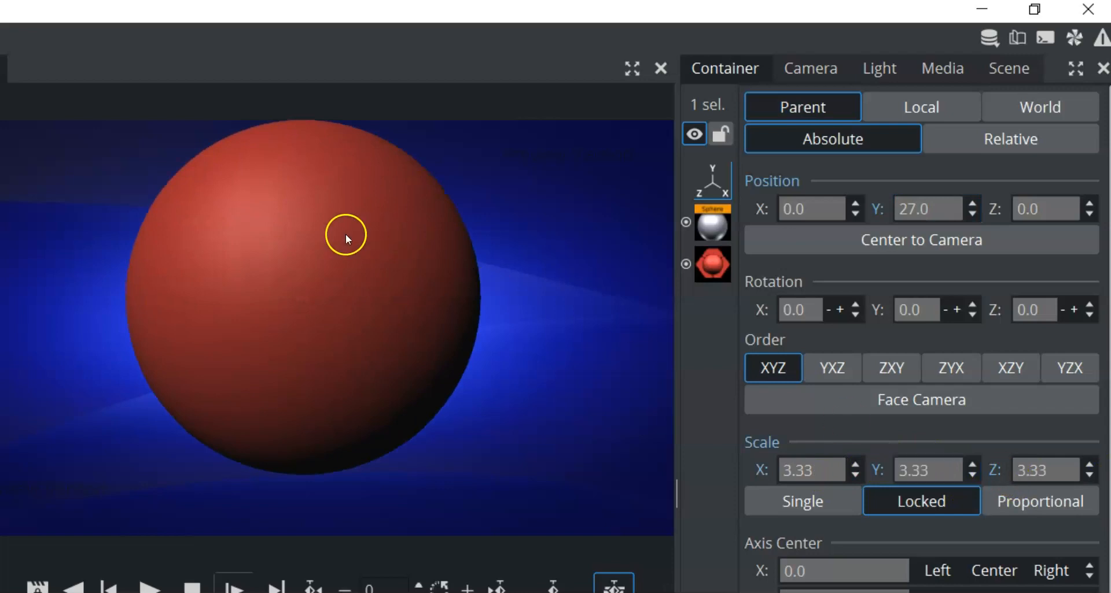
- Switch the scene's render engine to Viz Engine Renderer and back to Classic
left_click(1015, 70)
left_click(705, 194)
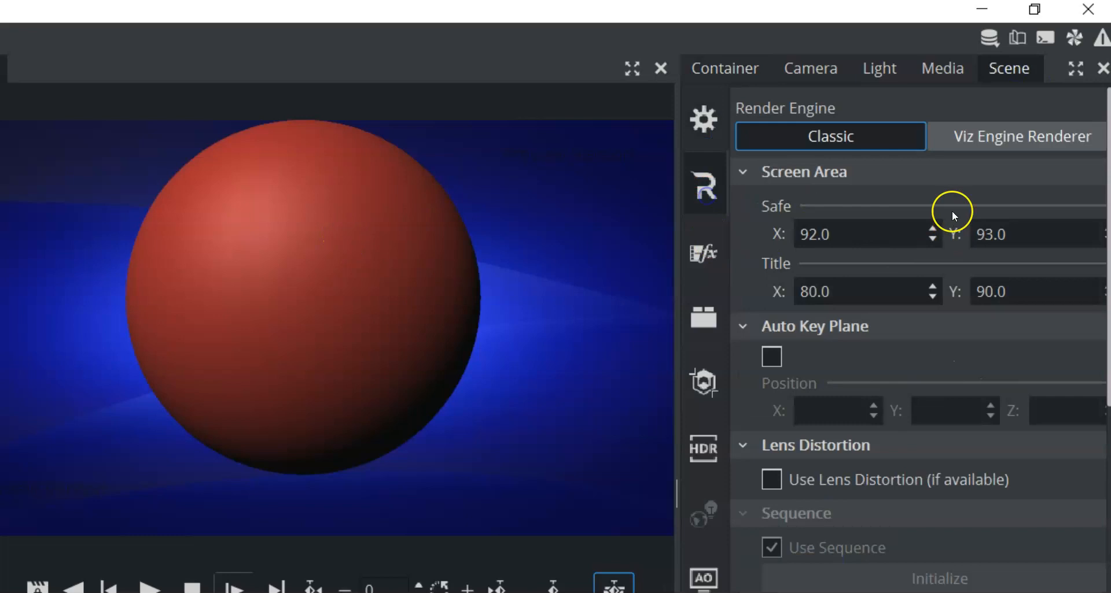
left_click(1012, 139)
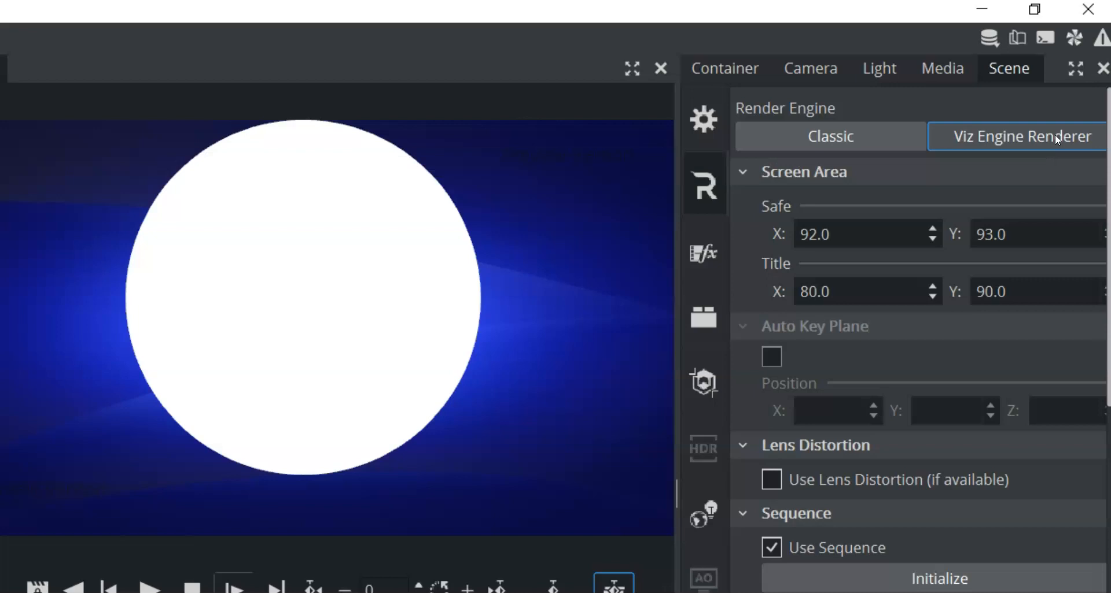
left_click(889, 136)
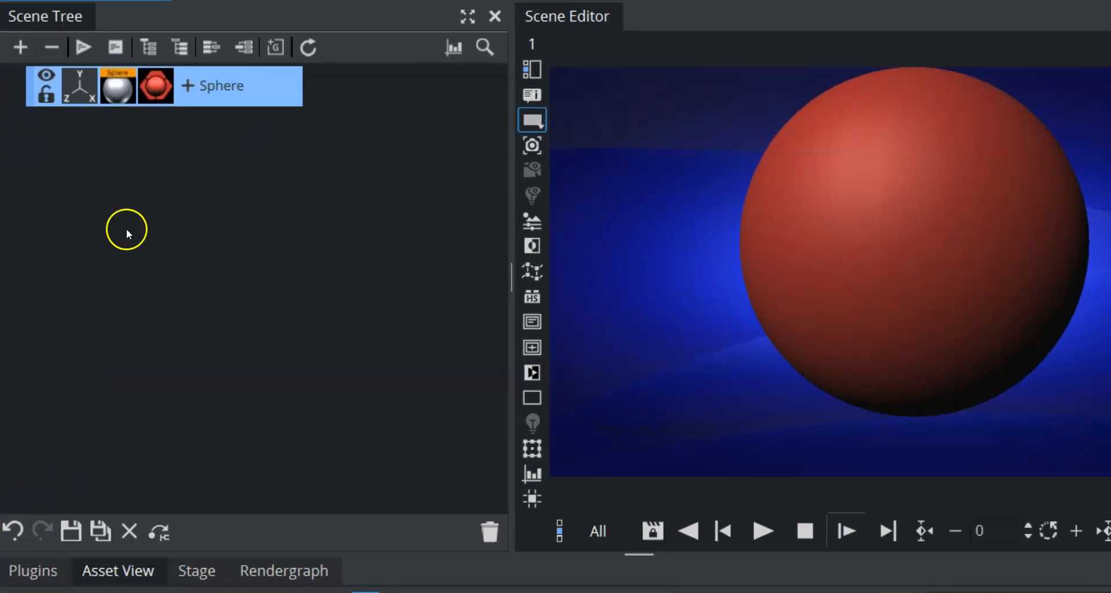
- Undo the last two changes and reset the sphere's locked scale to 1.0
left_click(15, 530)
left_click(14, 529)
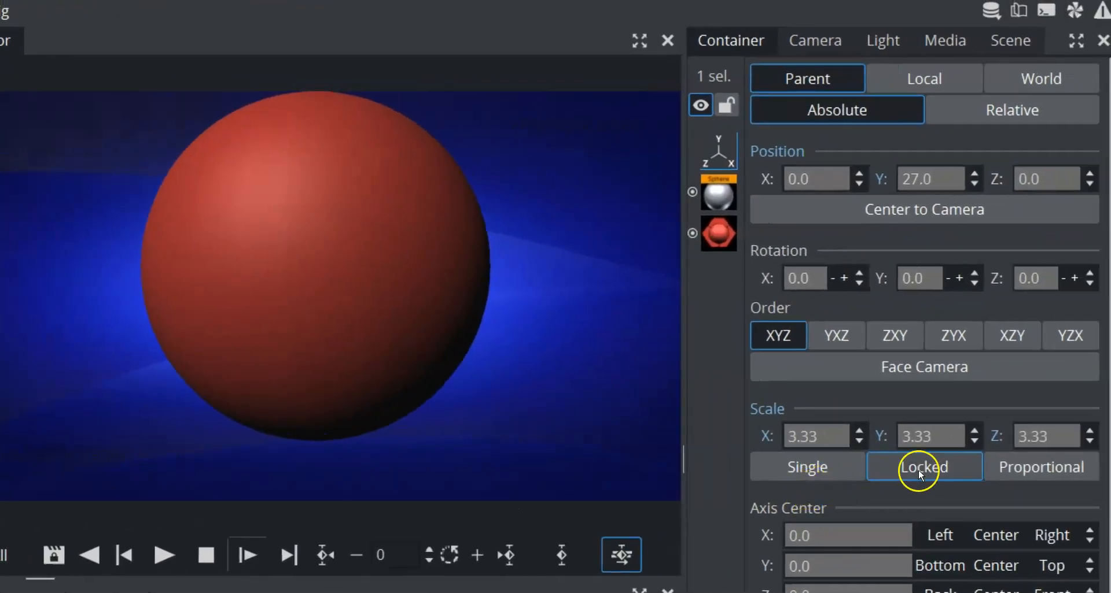
left_click(920, 473)
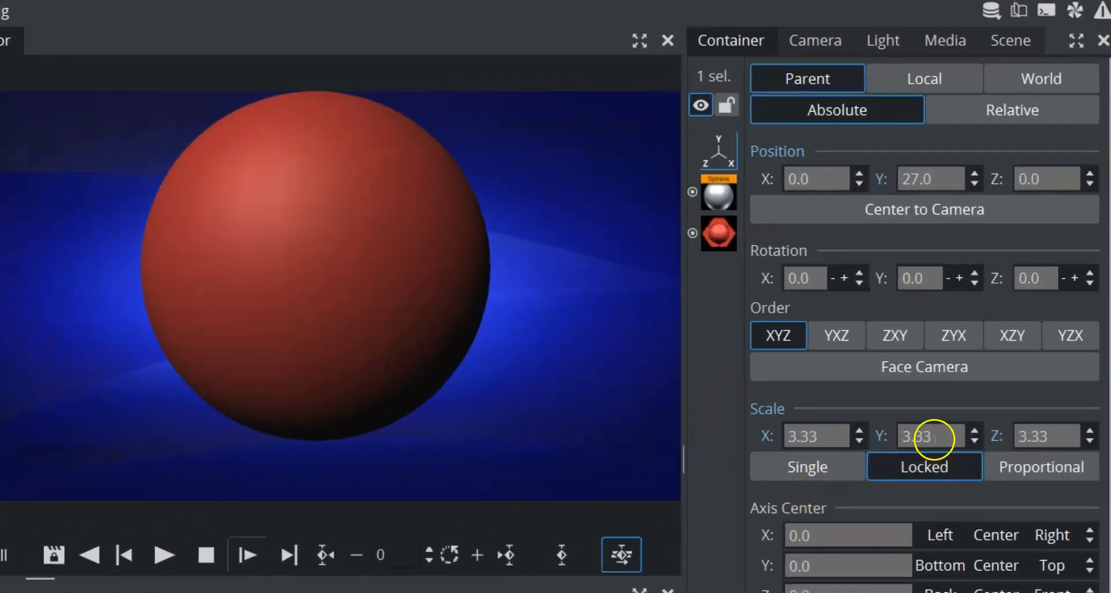
left_click(880, 435)
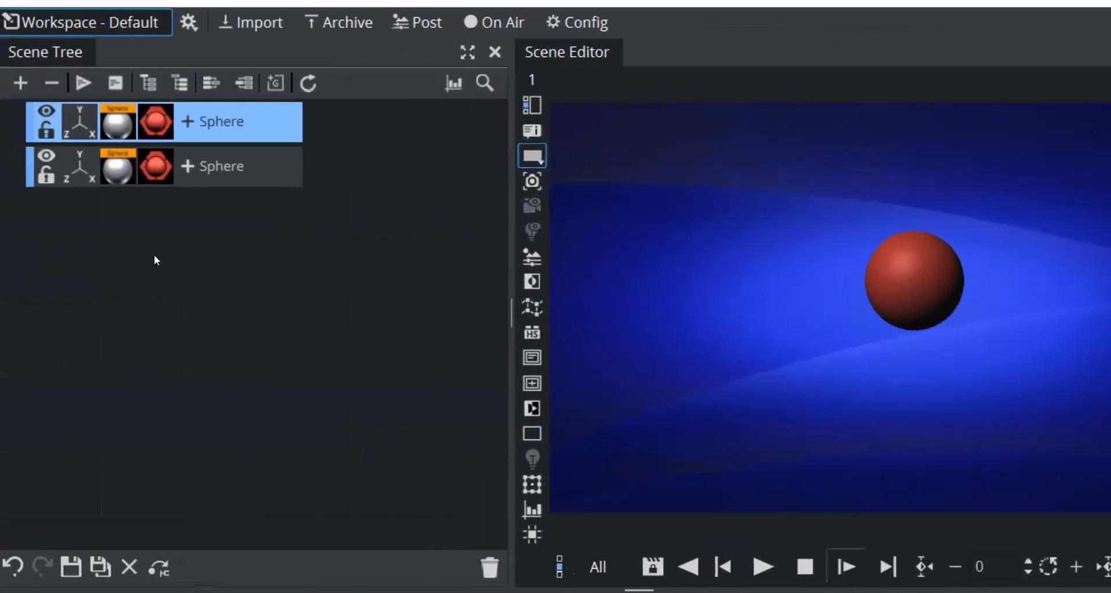
- Remove the material from the second sphere and duplicate that container below it in the scene tree
left_click_drag(161, 176, 204, 232)
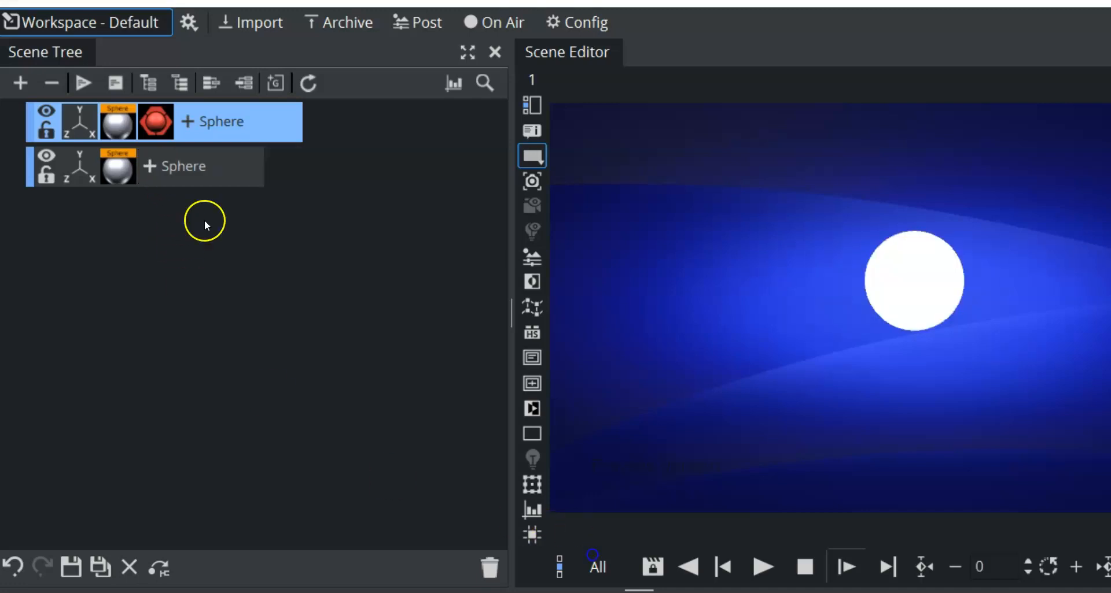
left_click_drag(192, 176, 161, 258, "ctrl")
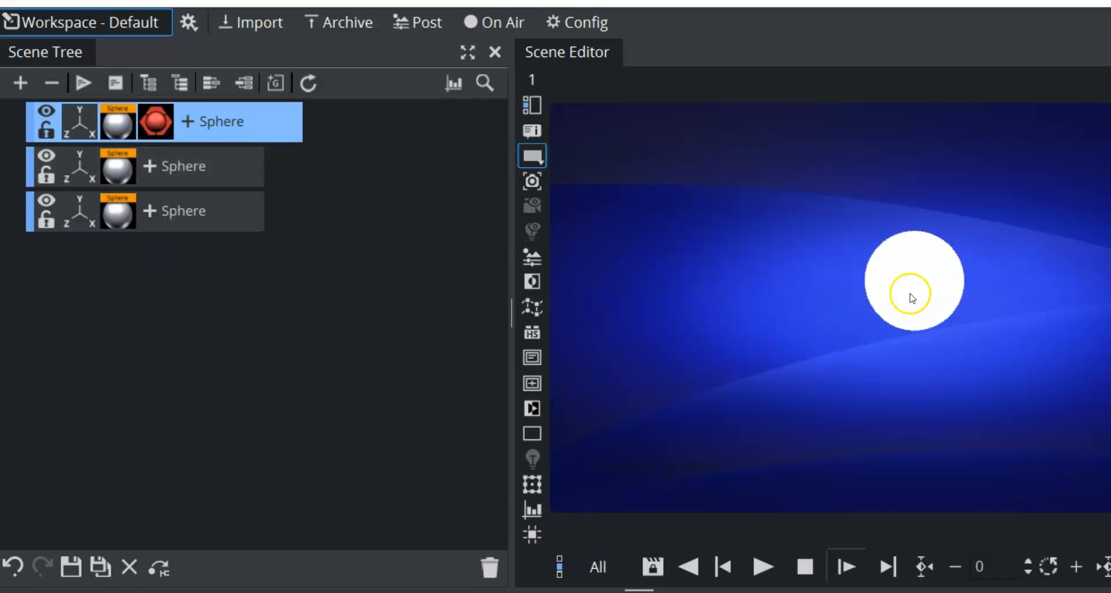
- Move one white sphere to the upper-left and the other to the lower-right area of the rendered scene
left_click_drag(908, 288, 652, 232)
left_click_drag(934, 290, 1110, 433)
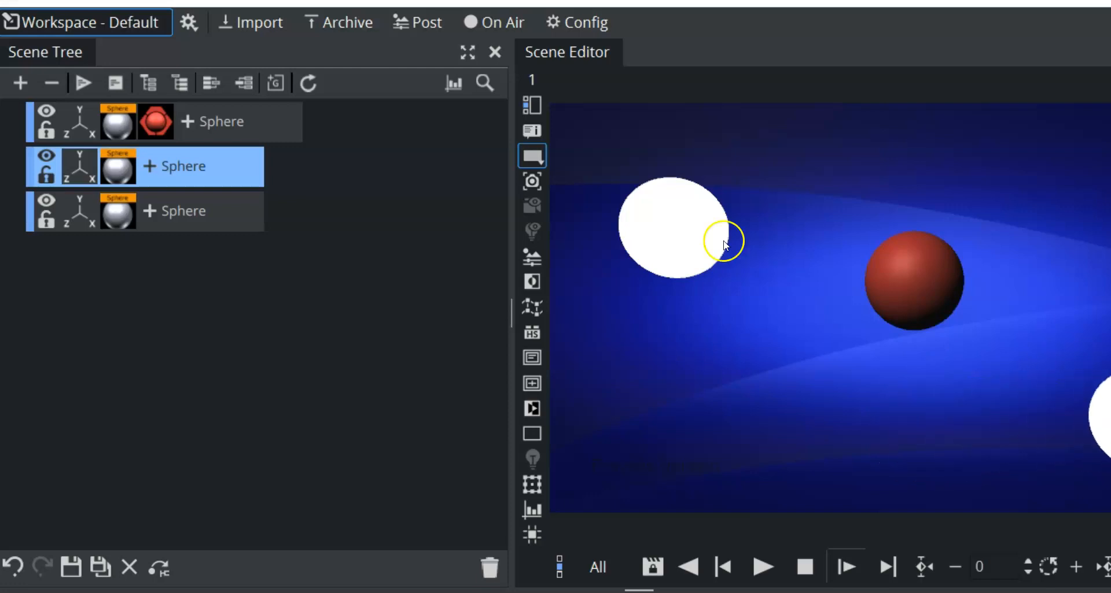
- Copy the RedShade material from the first sphere onto the second and third spheres
left_click_drag(155, 126, 175, 214)
left_click(237, 126)
left_click(234, 172)
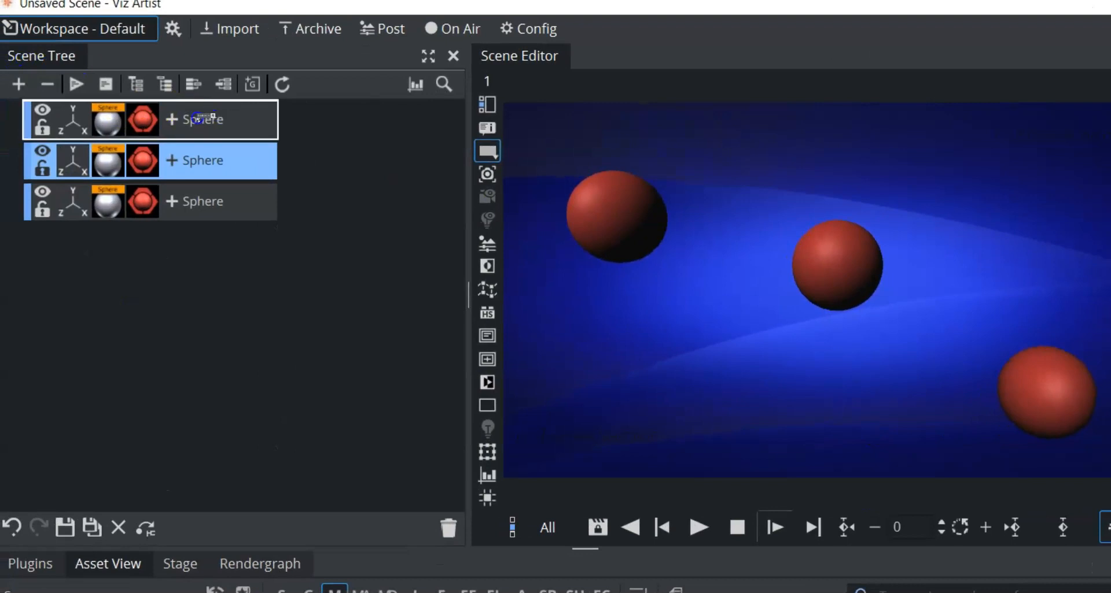
- Copy the second sphere's X position onto the first sphere, and the first sphere's X position onto the third
left_click_drag(197, 117, 194, 126)
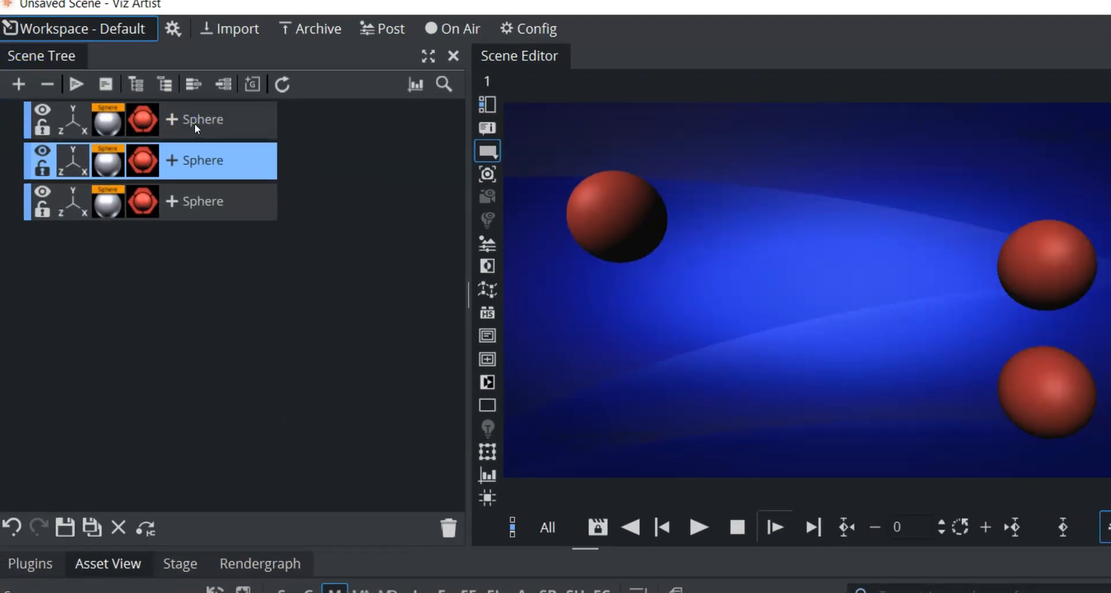
left_click(72, 116)
left_click_drag(800, 186, 63, 210)
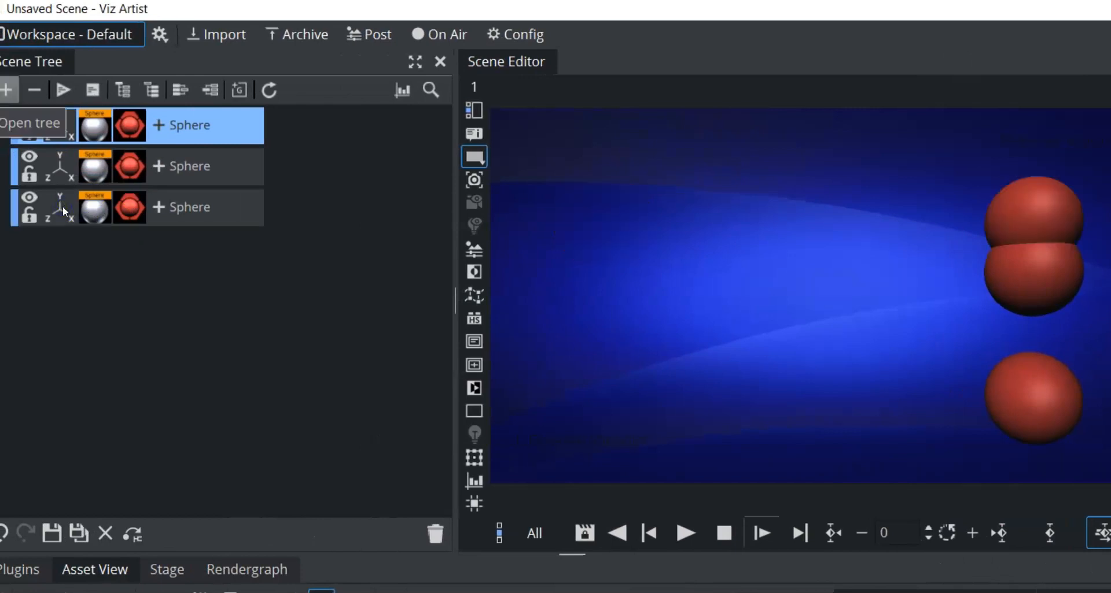
left_click(377, 197)
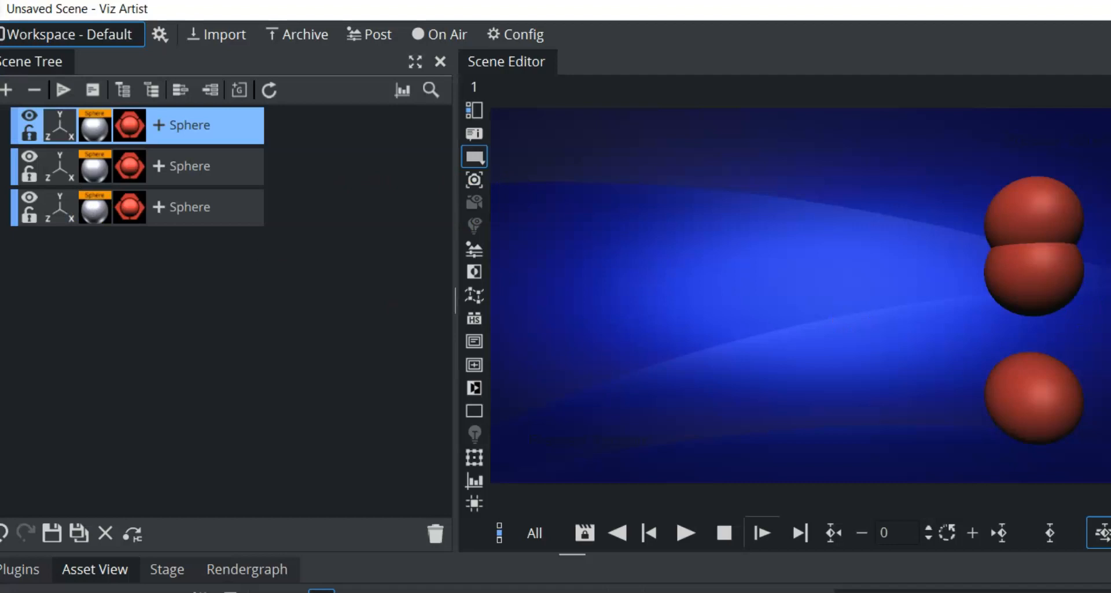
- Delete the third sphere's material and the second sphere's geometry, as well as both of those containers
left_click_drag(130, 209, 435, 529)
left_click_drag(434, 529, 434, 530)
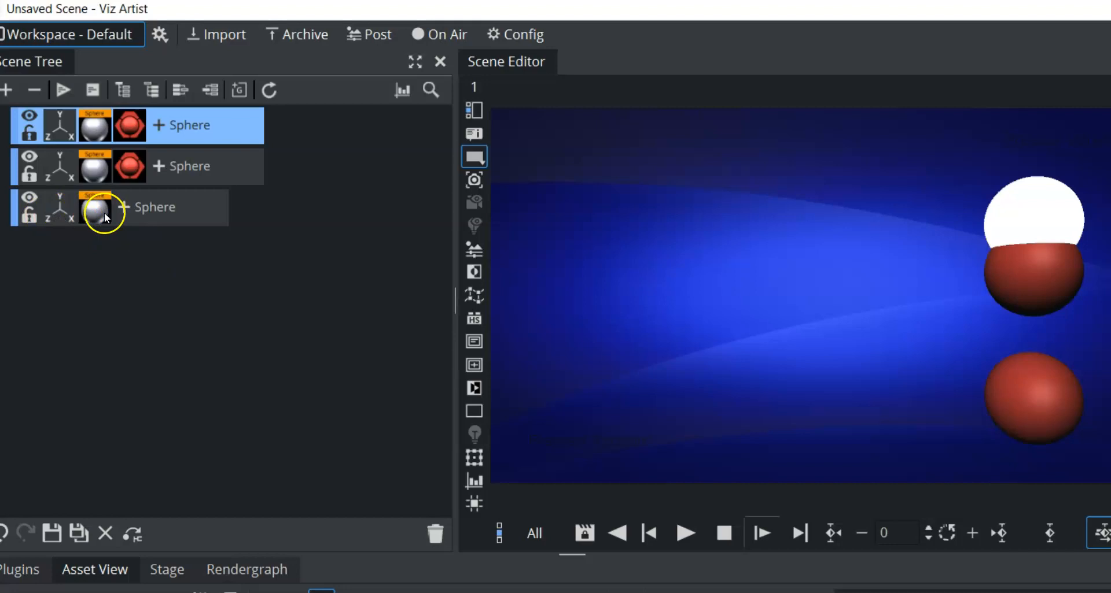
left_click_drag(176, 266, 435, 532)
left_click_drag(98, 170, 434, 530)
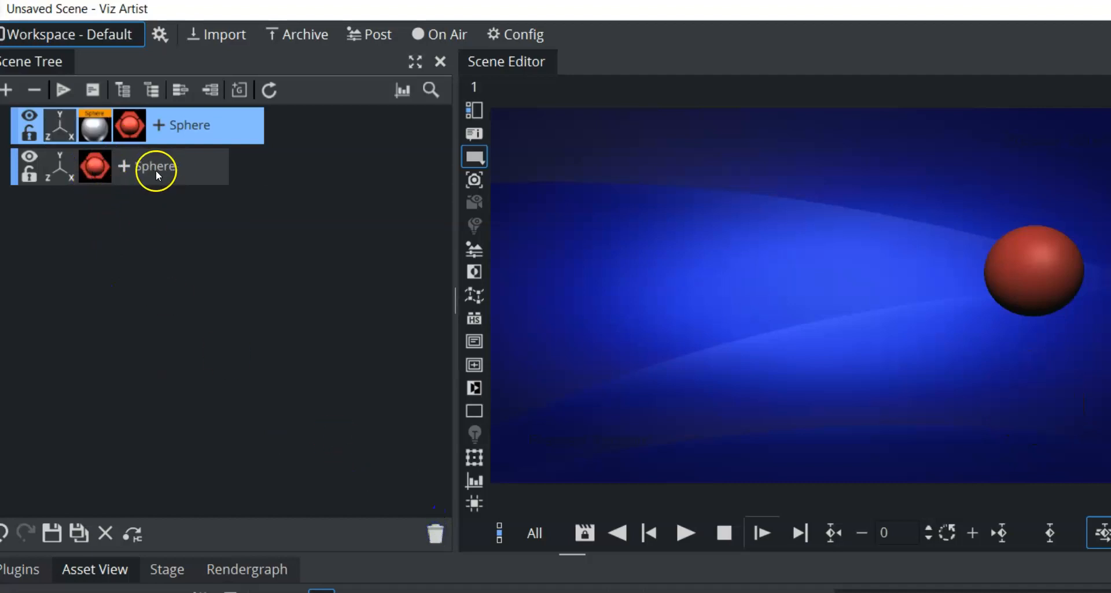
left_click_drag(176, 169, 439, 534)
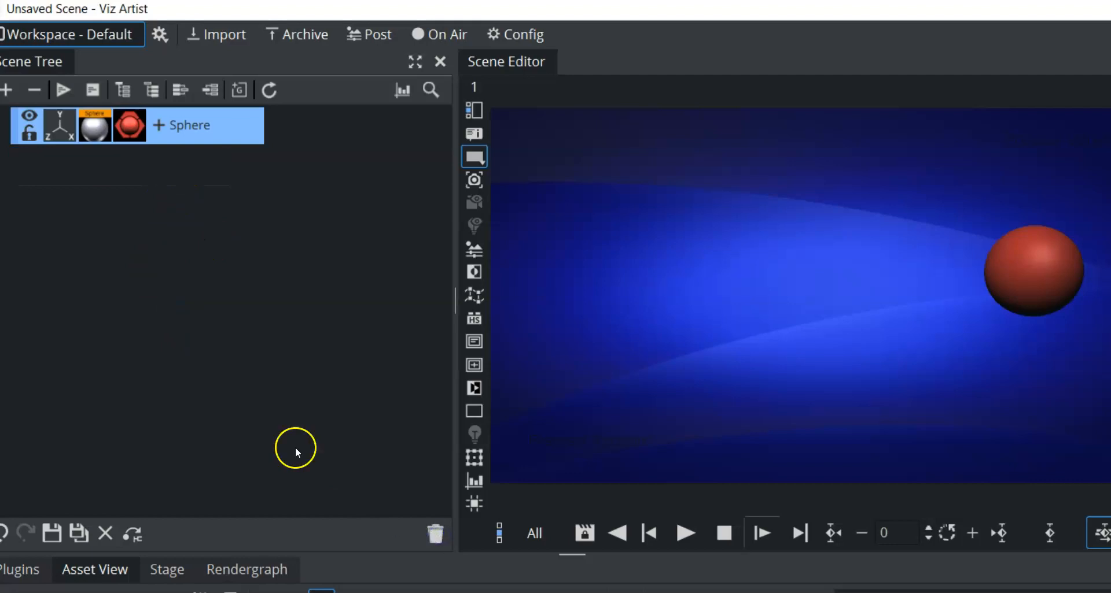
- Open the sphere's transformation properties and raise its locked scale in small increments to about 1.08
left_click(62, 125)
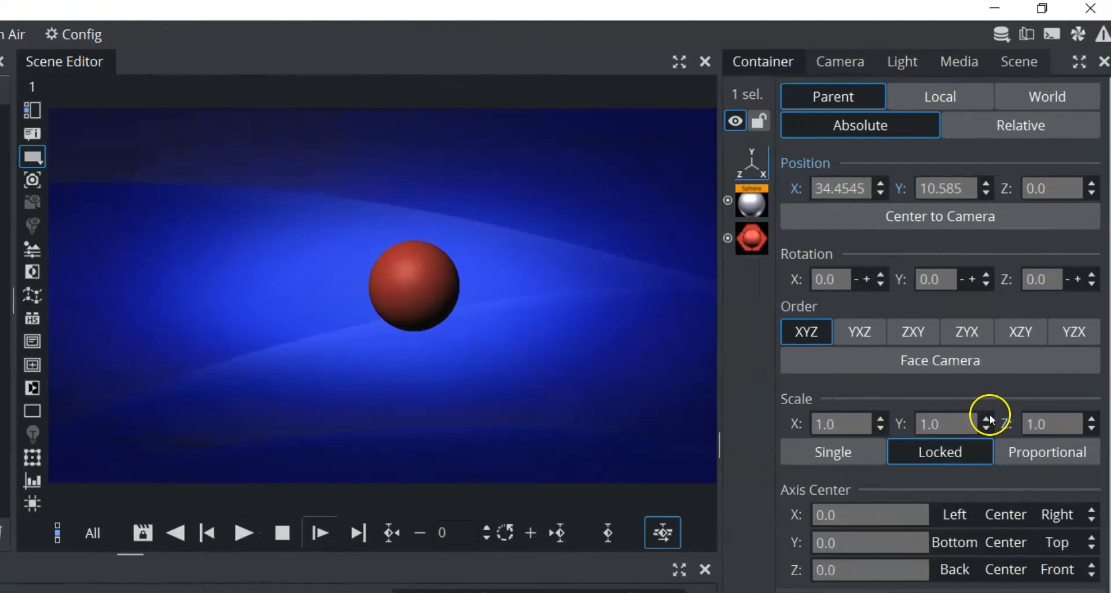
left_click(986, 419)
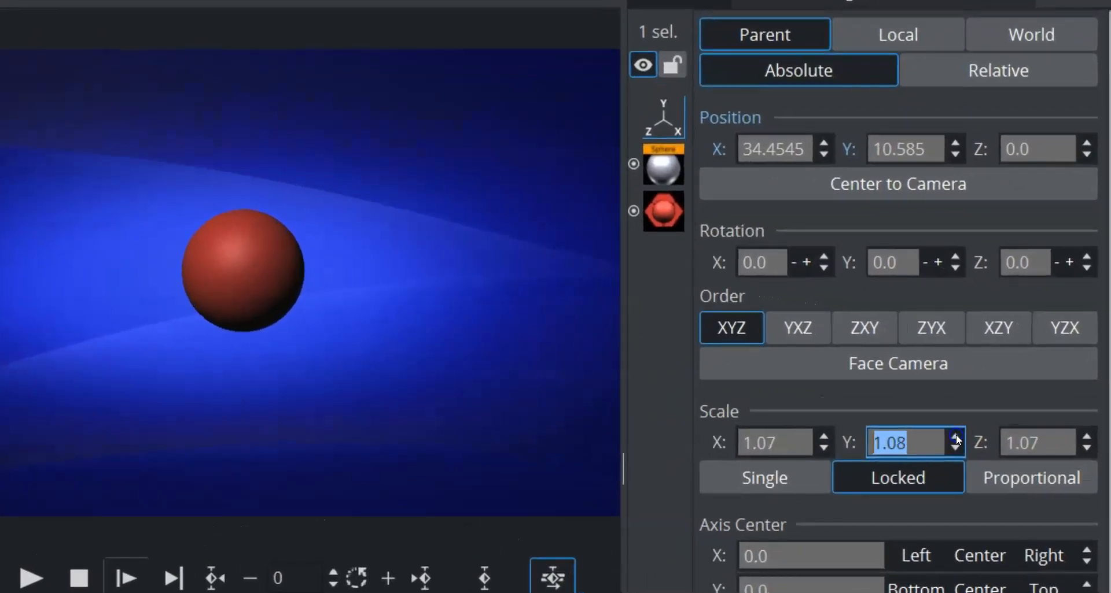
left_click(955, 435)
left_click(956, 435)
- Lower the sphere's locked scale in small increments back to 1.0
left_click(955, 449)
left_click(955, 449)
left_click(956, 449)
left_click(955, 449)
left_click(956, 449)
left_click(956, 449)
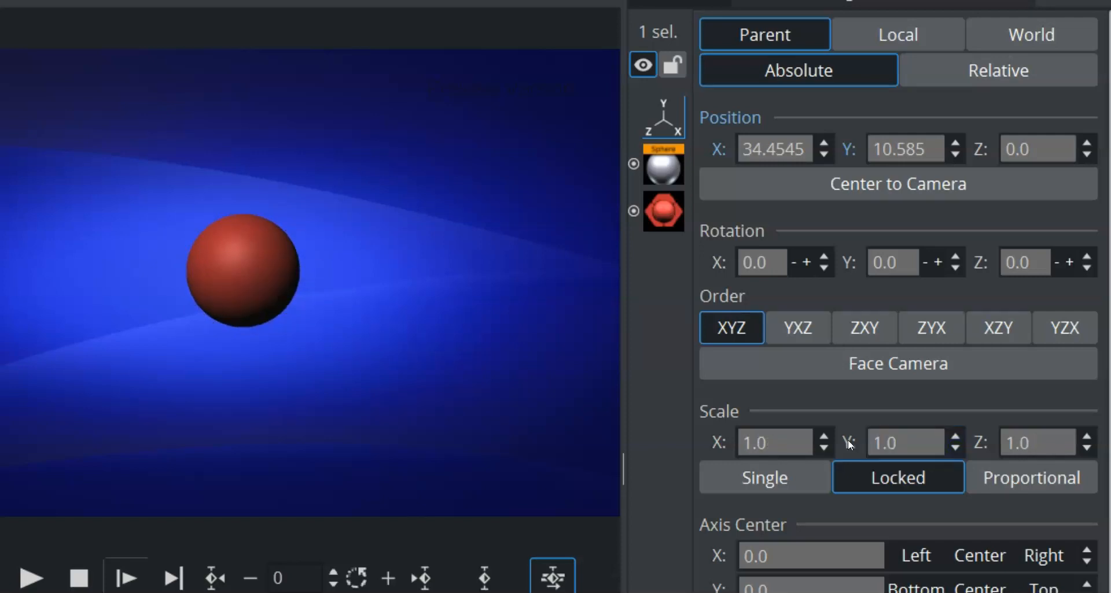
- Change the sphere's locked scale in coarse increments to -3.0, and refine it in smaller increments to -3.18
left_click_drag(848, 443, 911, 450, "alt+shift")
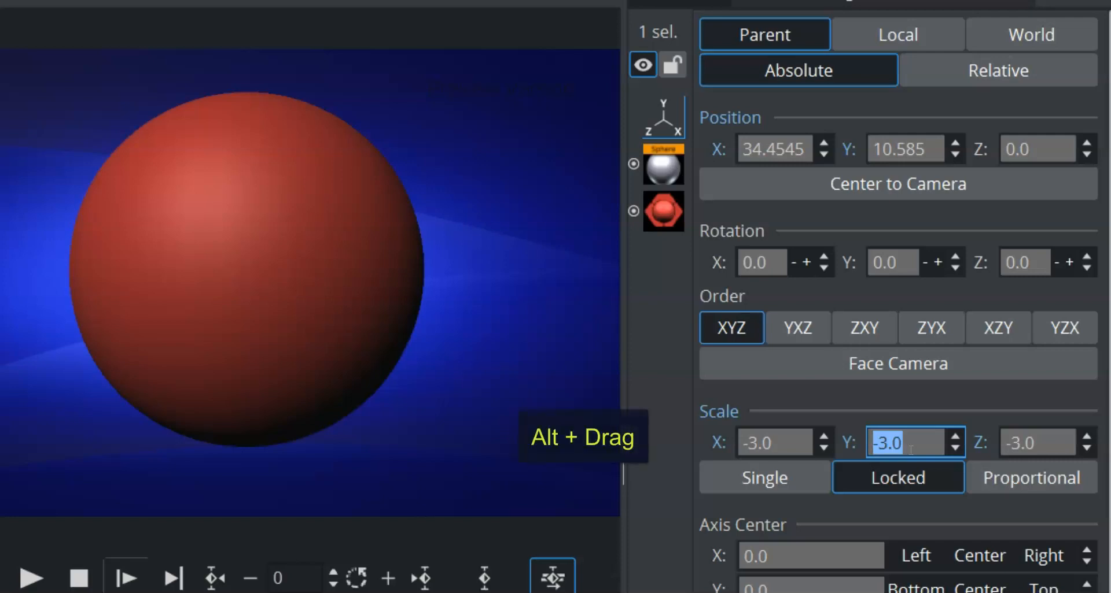
left_click_drag(912, 437, 956, 447, "alt")
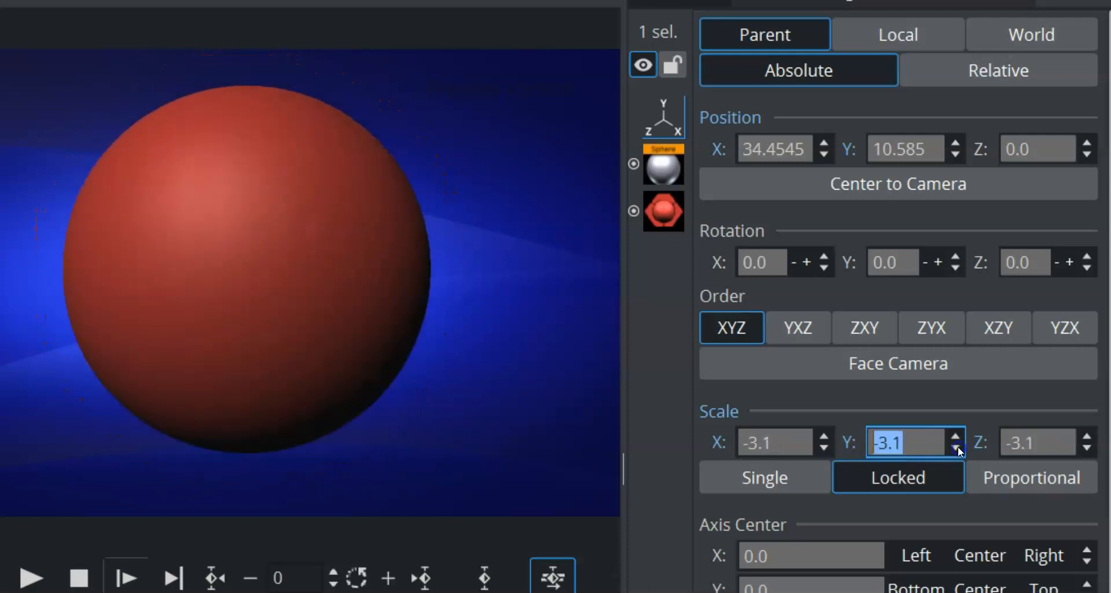
left_click(914, 443)
left_click(898, 439)
mouse_move(899, 440)
left_mouse_down("ctrl")
mouse_move(867, 461)
mouse_move(896, 460)
left_mouse_up("ctrl")
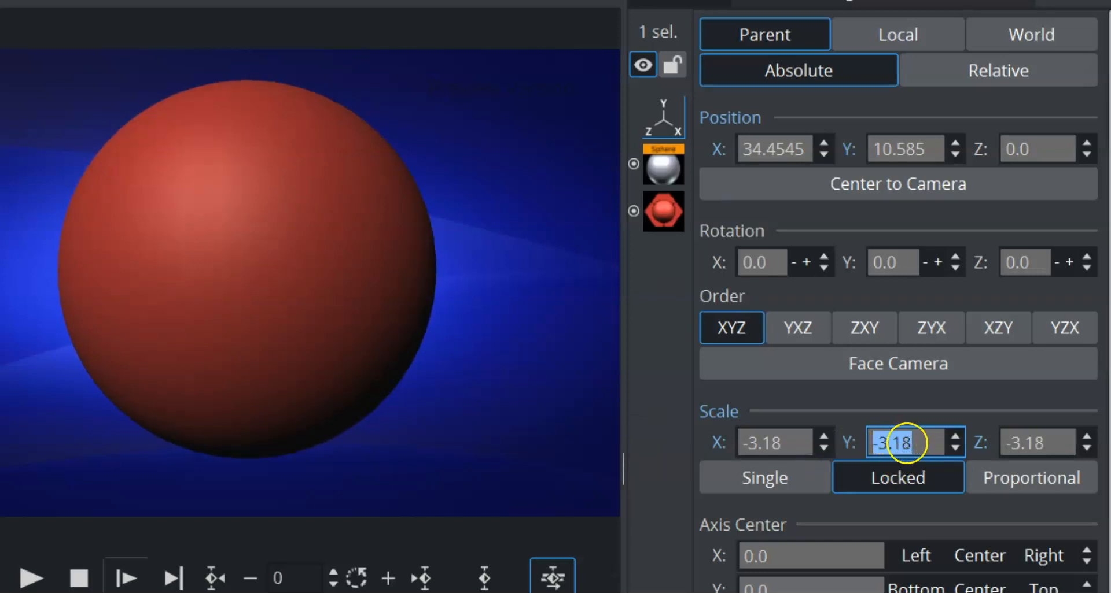
- Fine-tune the sphere's locked scale in very small increments to about -3.184, and reset the scale to 1.0
left_click(926, 437)
mouse_move(925, 437)
left_mouse_down("ctrl")
mouse_move(885, 443)
mouse_move(906, 443)
left_mouse_up("ctrl")
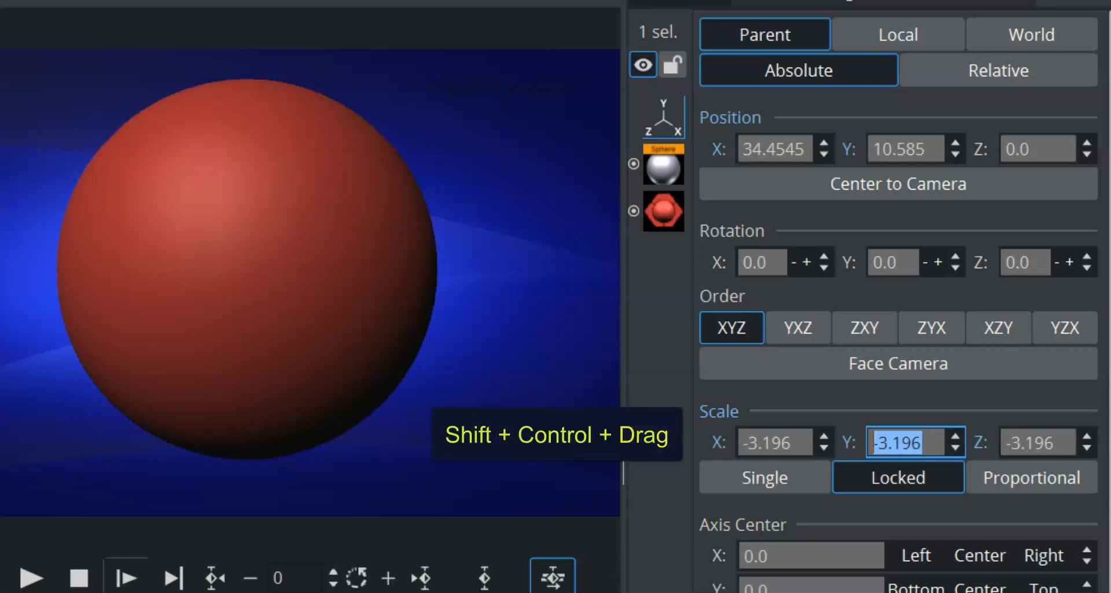
left_click_drag(932, 449, 904, 452, "ctrl+shift")
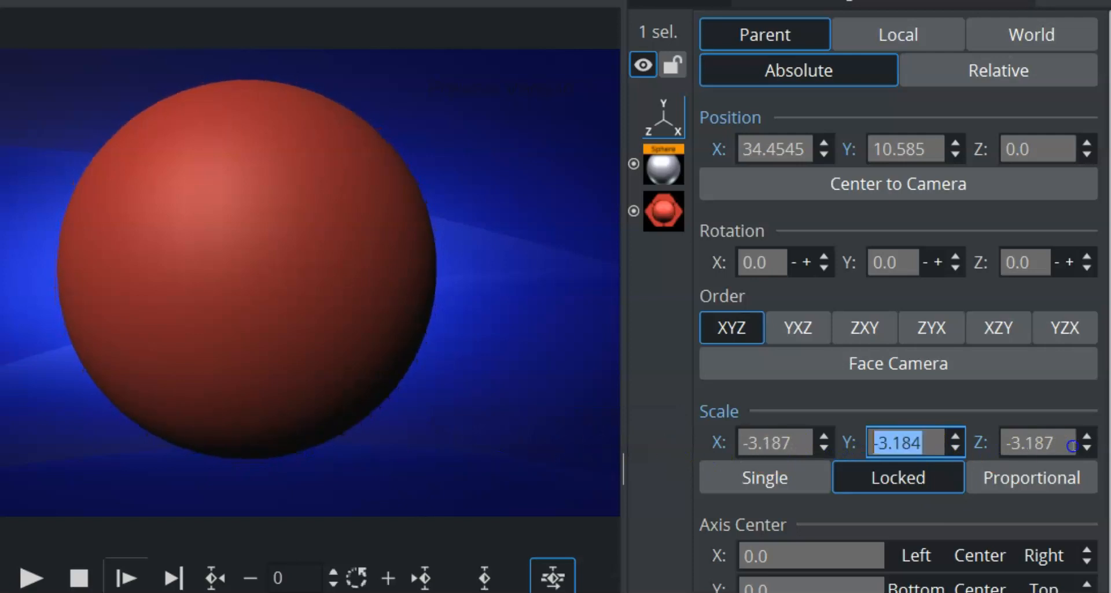
left_click(849, 441)
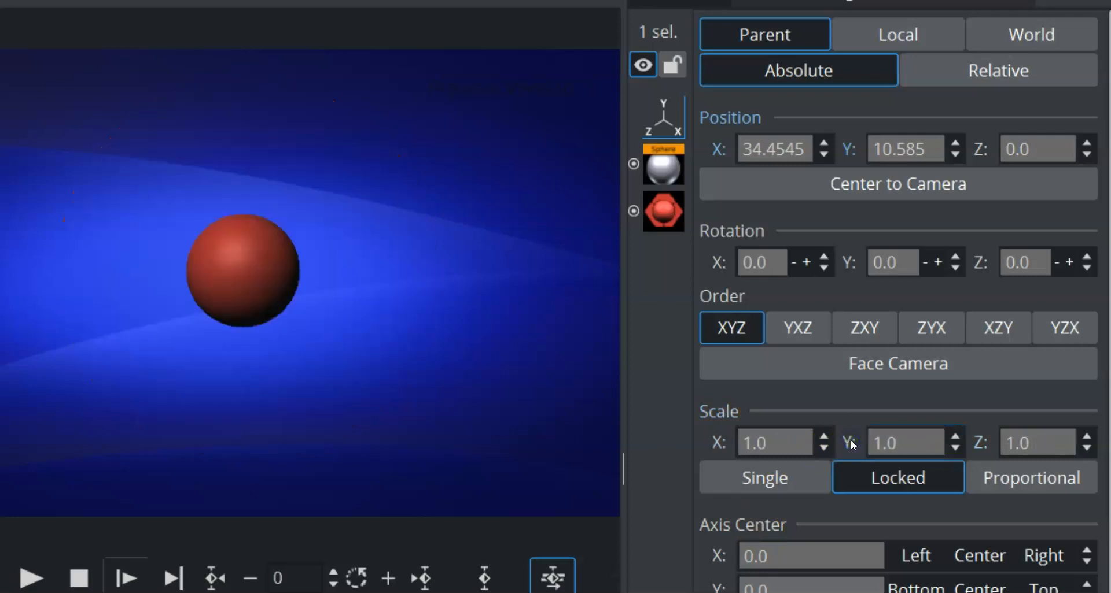